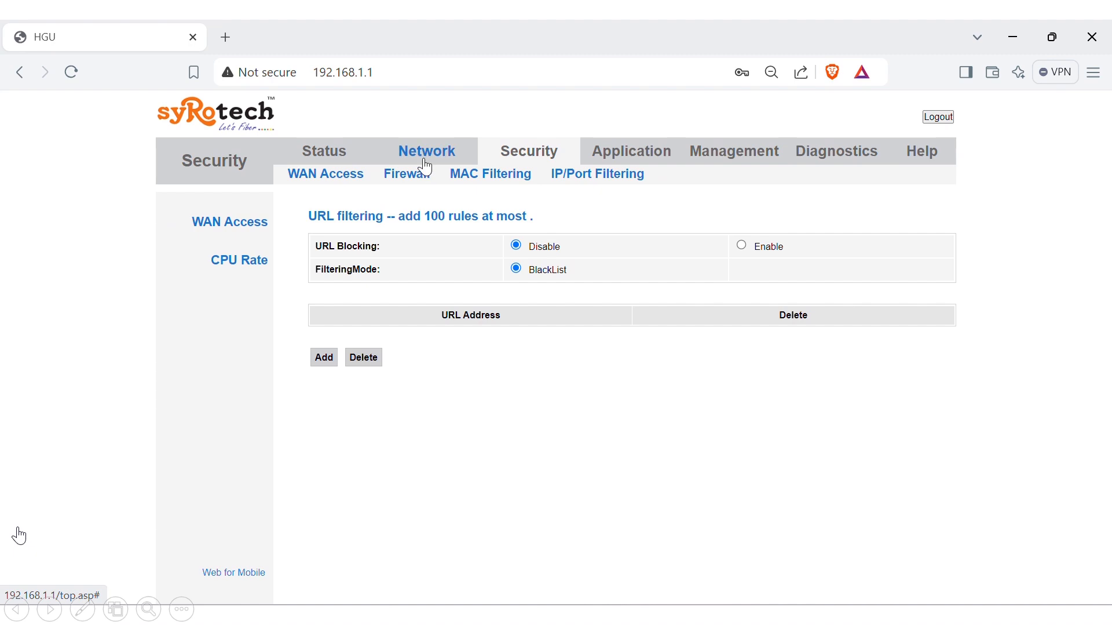
- Go to Application > Advance NAT > Virtual Server and start adding a new rule
click(426, 157)
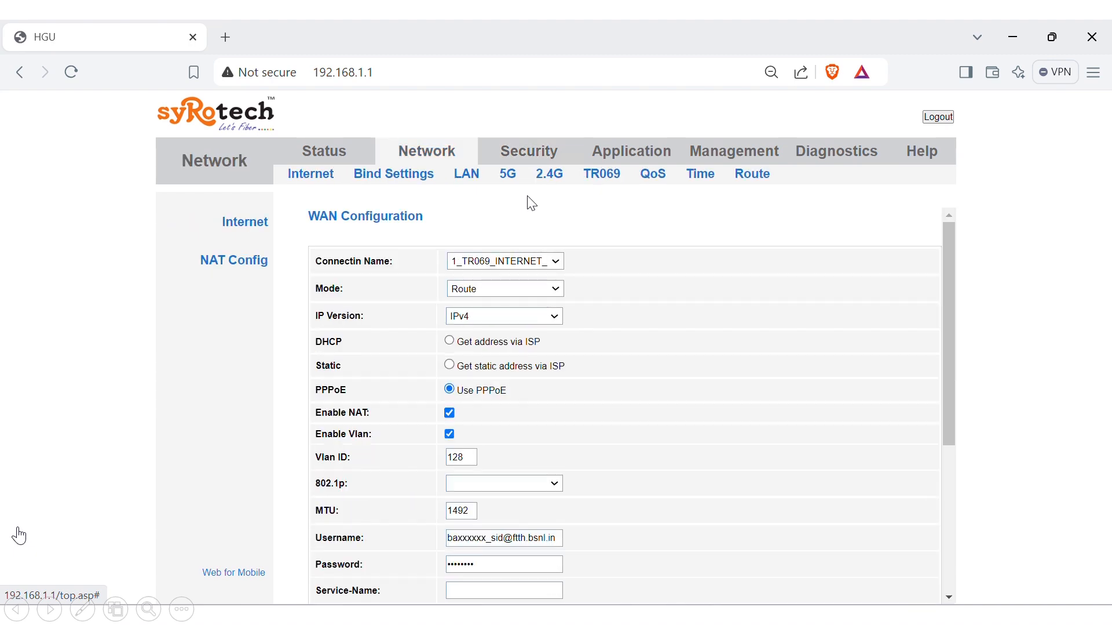
click(597, 158)
click(400, 173)
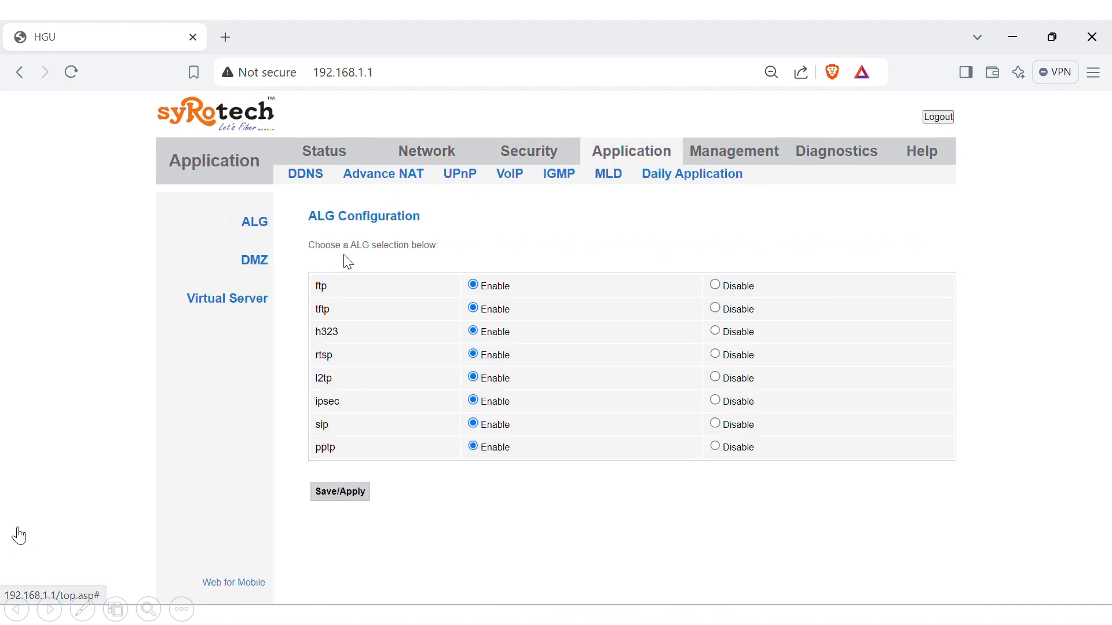
click(246, 300)
click(324, 328)
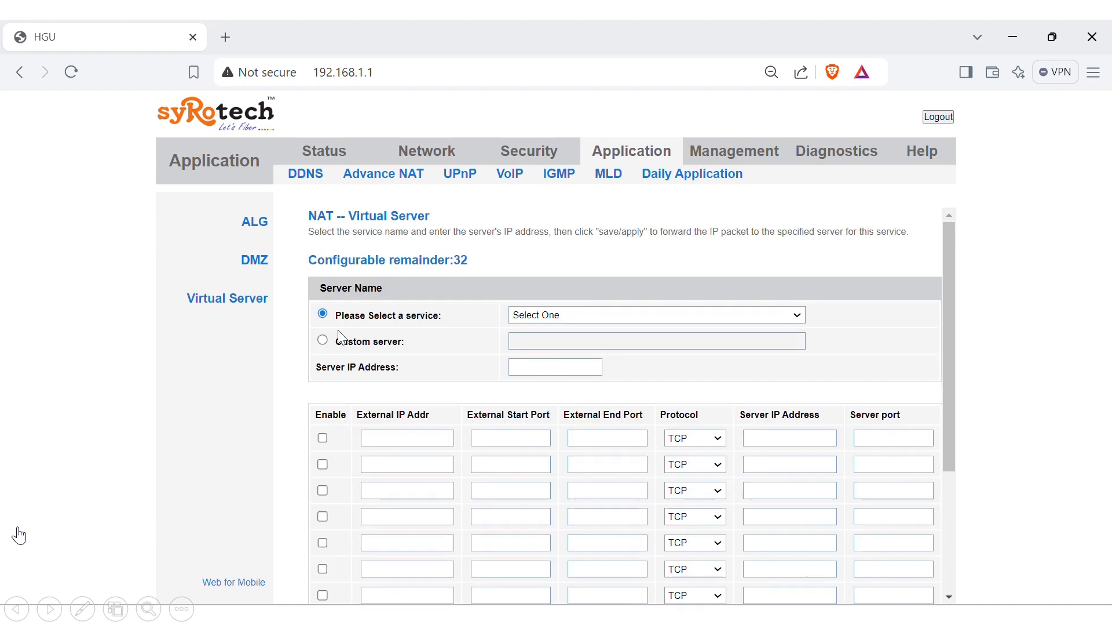
- Set a custom server name TEST with server IP address 192.168.1.111
click(382, 340)
click(598, 340)
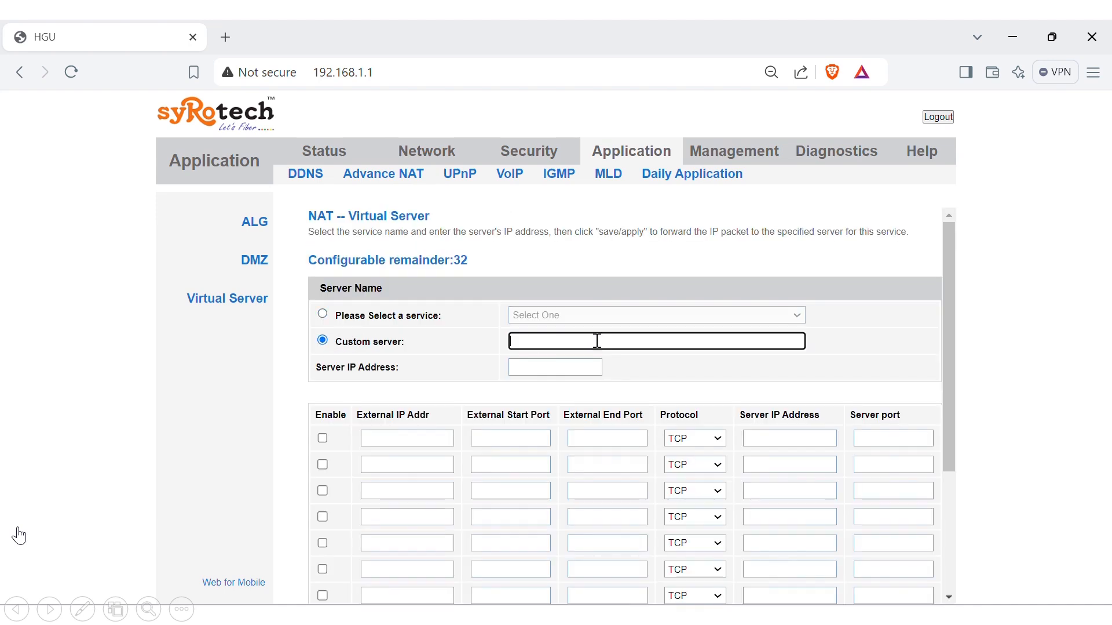
text(TEST)
key(Tab)
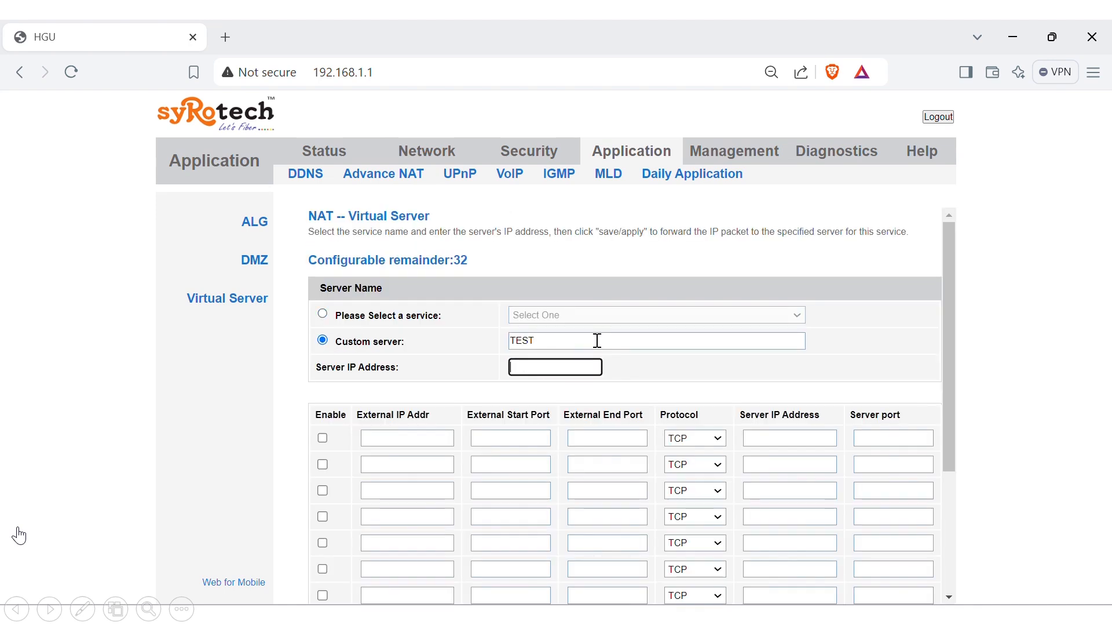
text(192..168.1)
text(.111)
key(Tab)
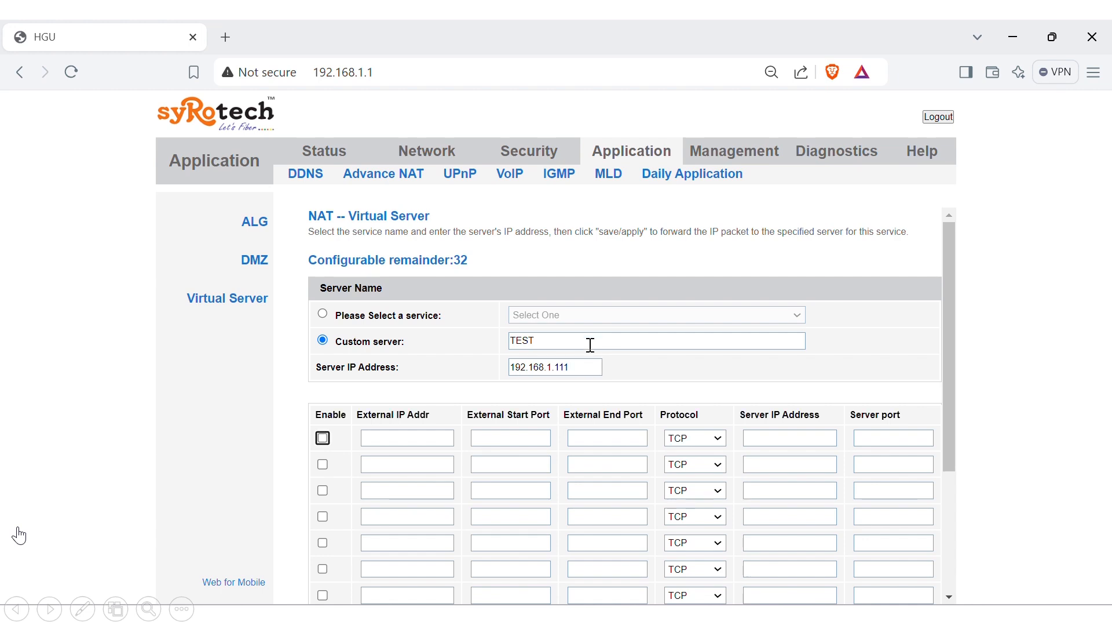
- Enable the first port row with external ports 8080 to 8080
click(323, 439)
click(381, 438)
key(Tab)
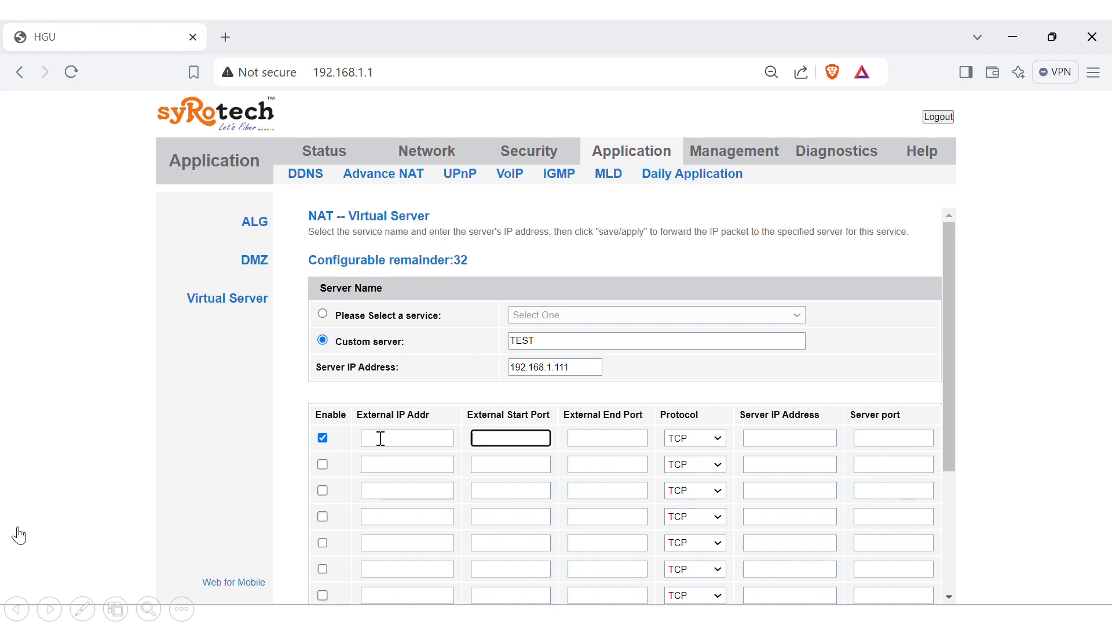
text(8080)
key(Tab)
text(8080)
- Set that row to TCP/UDP, server IP 192.168.1.111, and server port 8080
key(Tab)
key(Down)
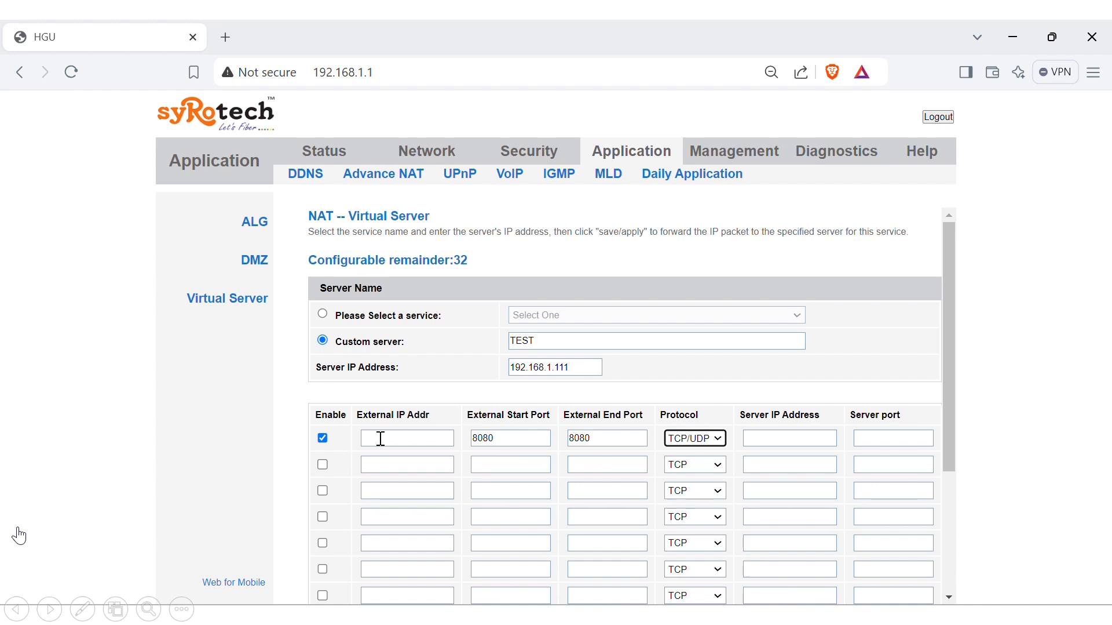
key(Tab)
text(192.1689)
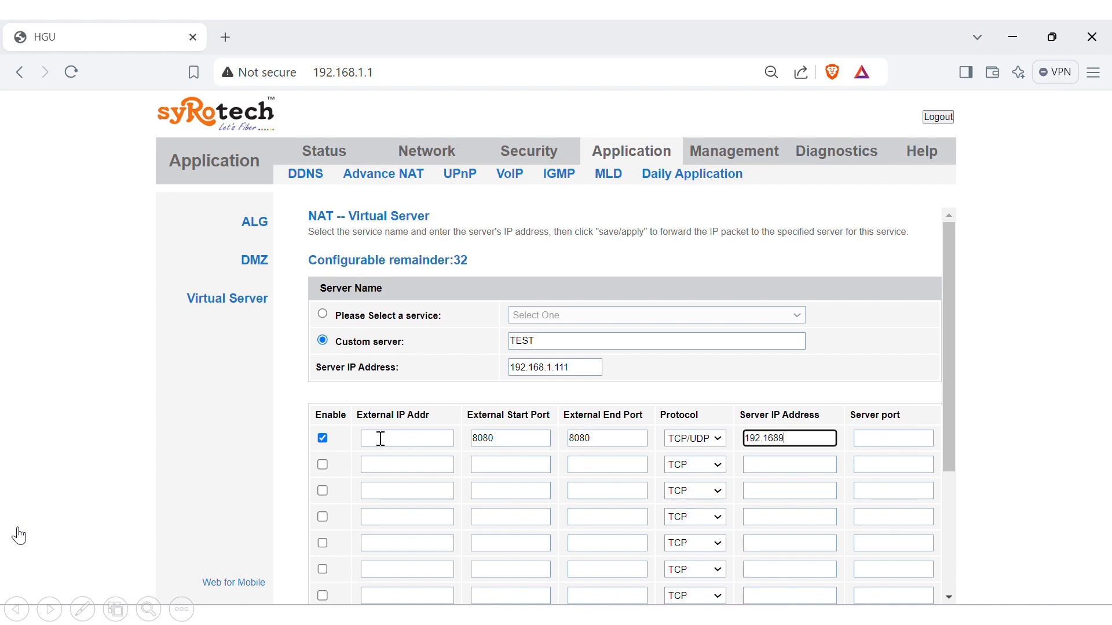
key(BackSpace)
text(.1.111)
key(Tab)
text(8080)
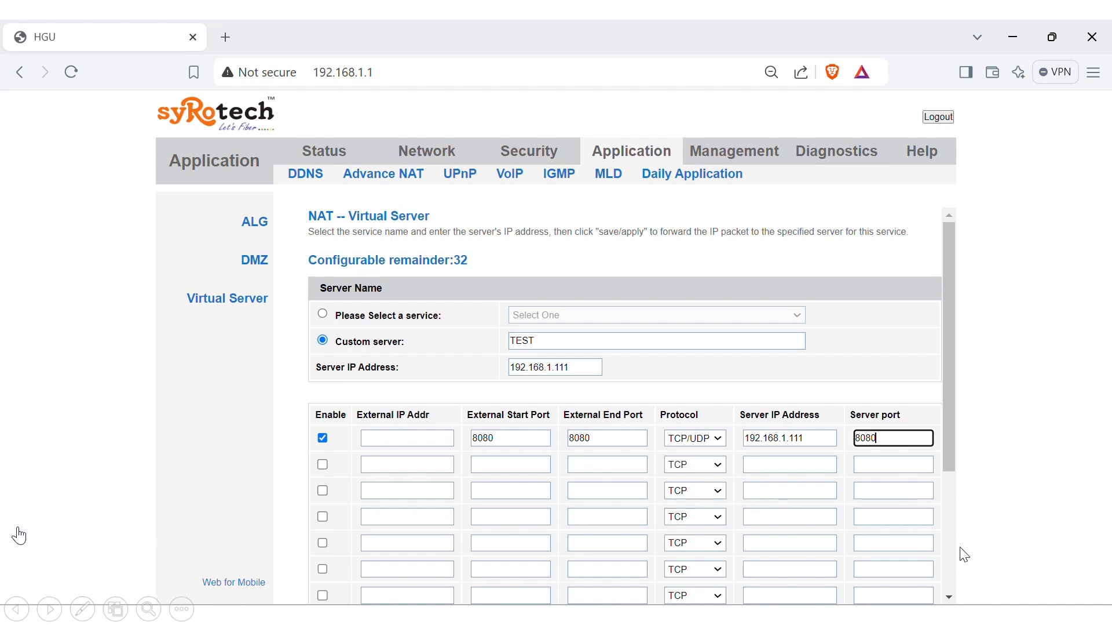
scroll(951, 568, down, 3)
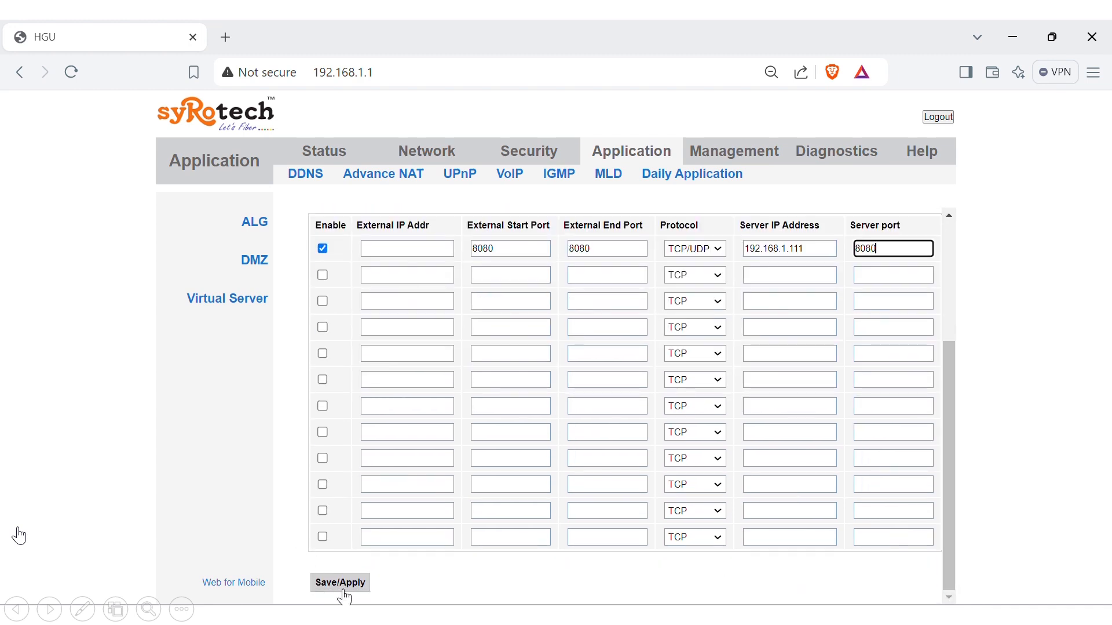
- Enter X.X.X.X as the external IP, try saving, and dismiss the invalid-address alert
click(412, 249)
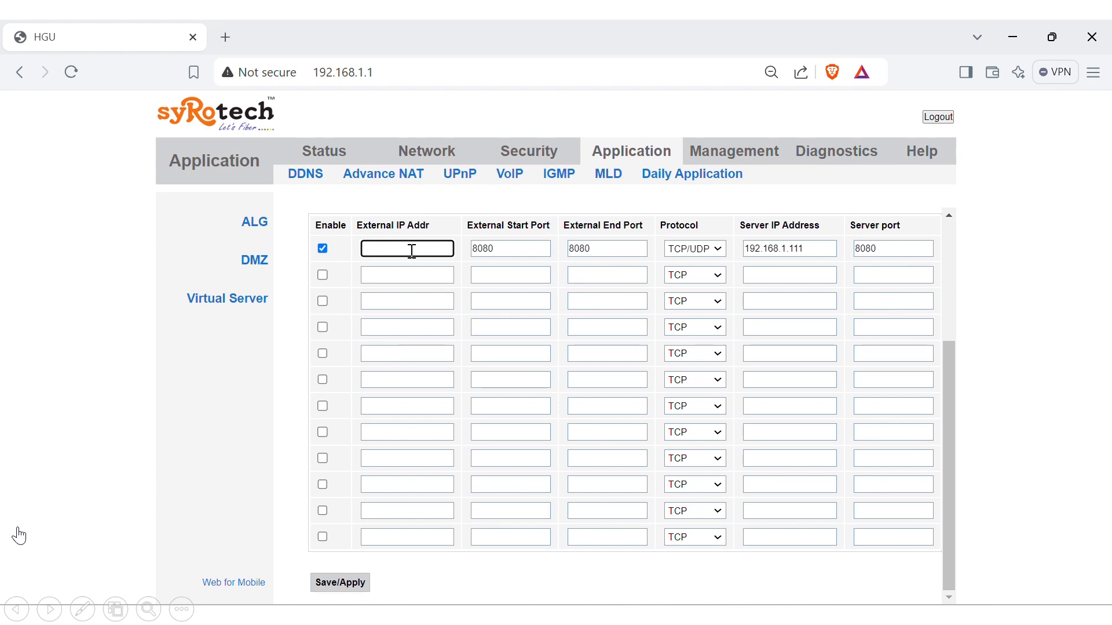
text(X.X.X.X)
click(361, 584)
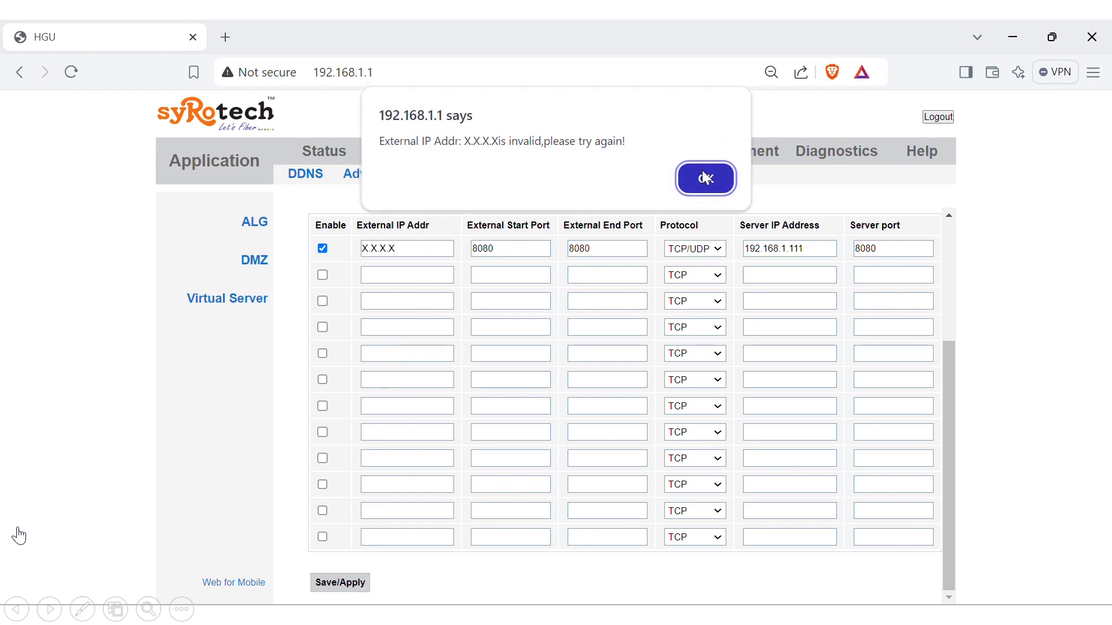
click(706, 178)
- Clear the external IP field and save/apply the TEST rule
double_click(401, 255)
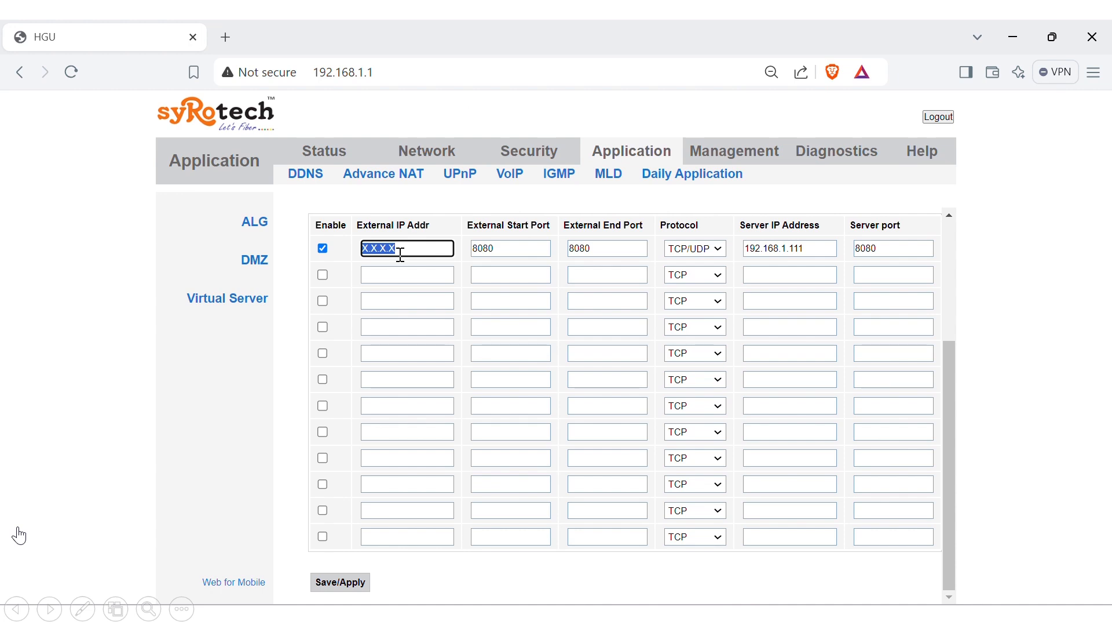
key(BackSpace)
click(347, 583)
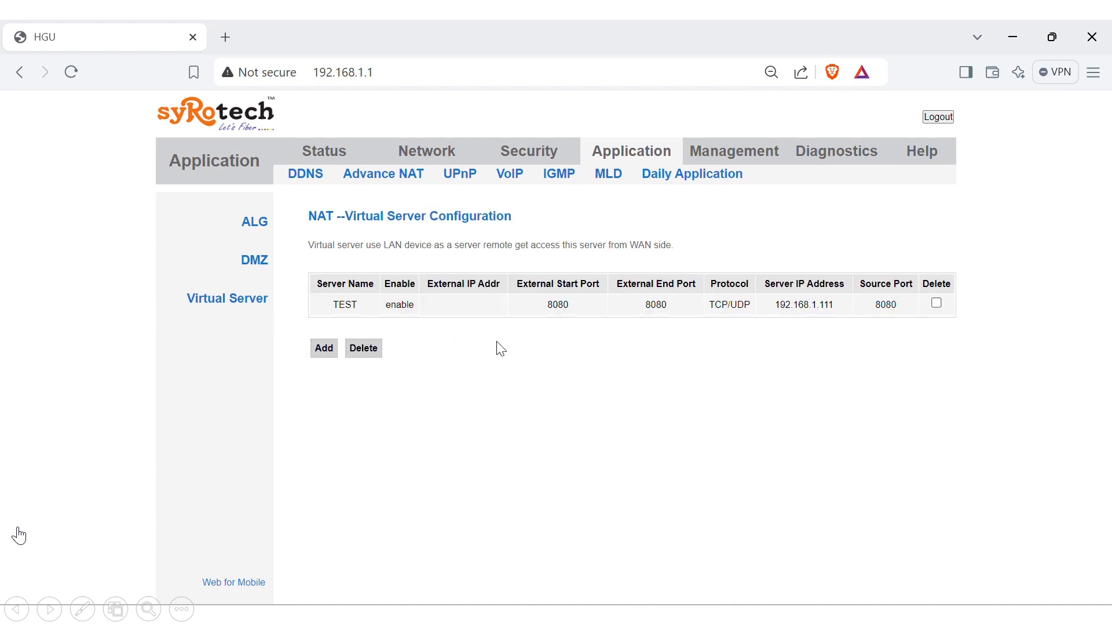
- Log out of the router admin page and advance the presentation to the next slide
click(944, 119)
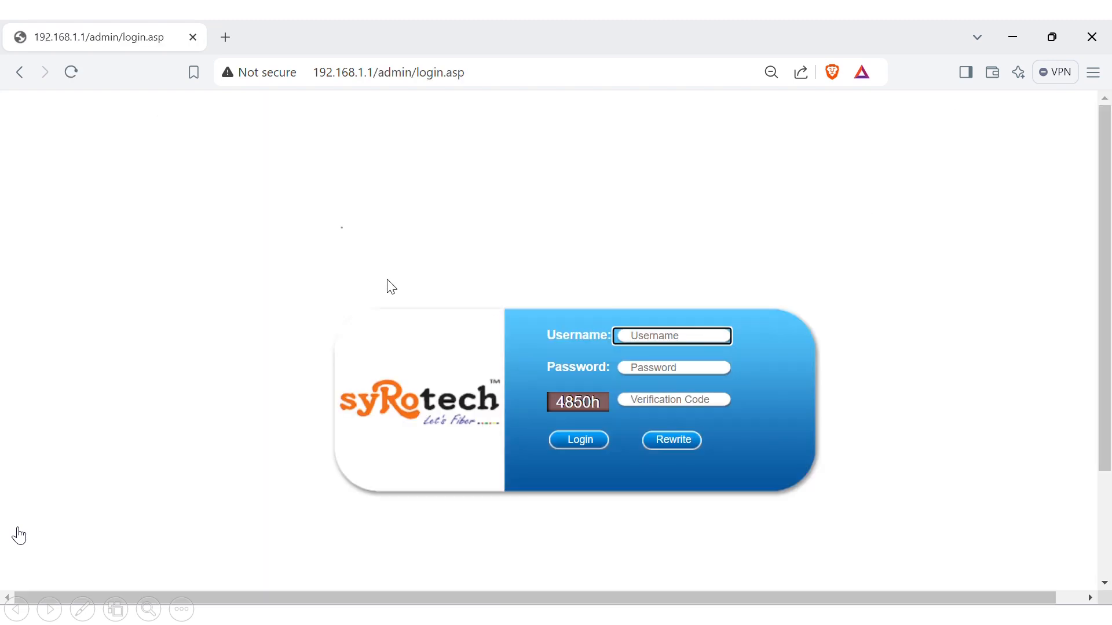
click(492, 41)
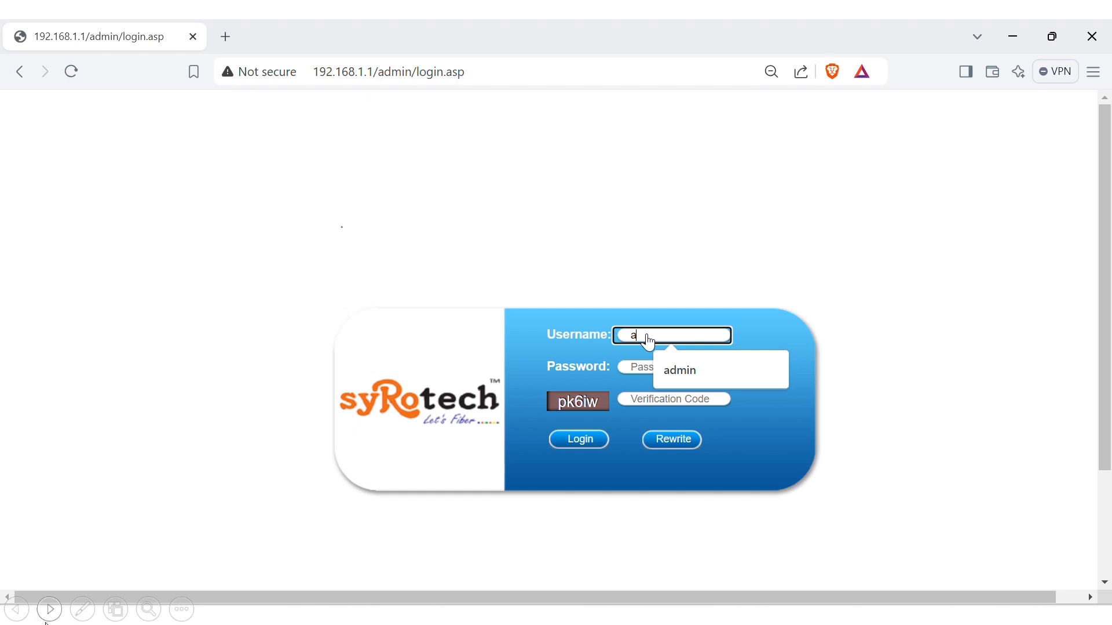
click(55, 610)
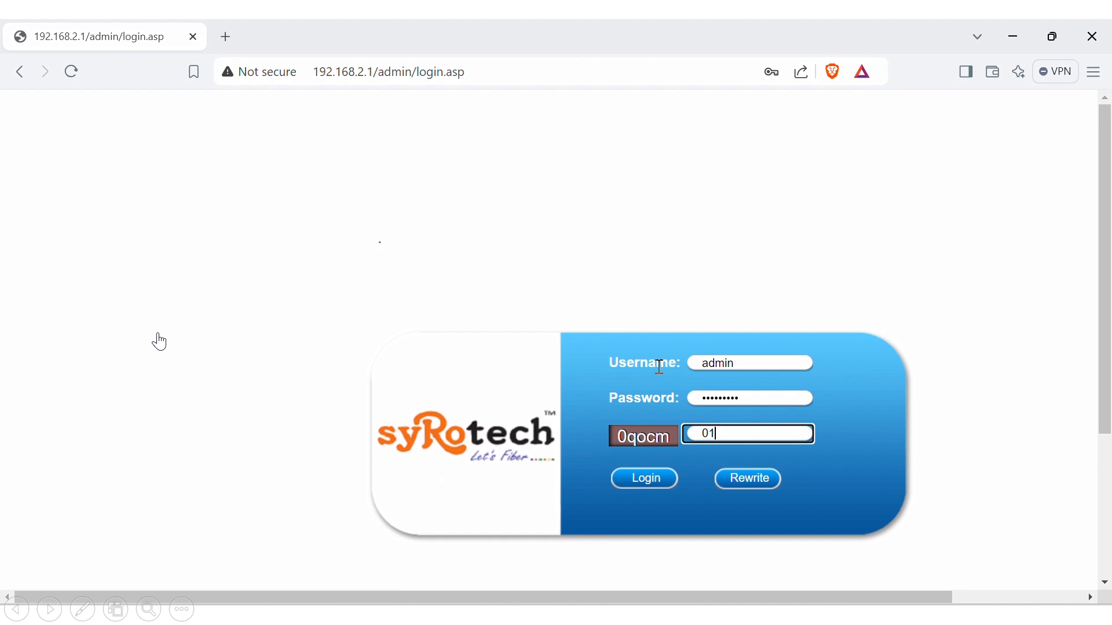
- Enter the verification code and log in to the router
text(cm)
key(Tab)
key(Return)
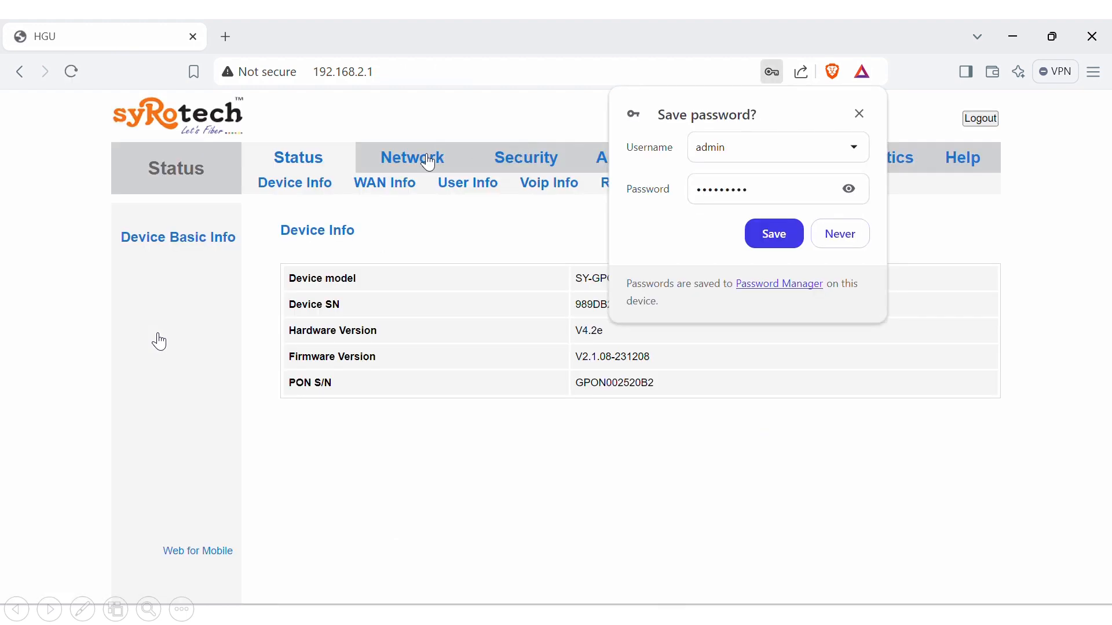
- Open Network > LAN, decline saving the password, and move past the Thank You slide
click(428, 164)
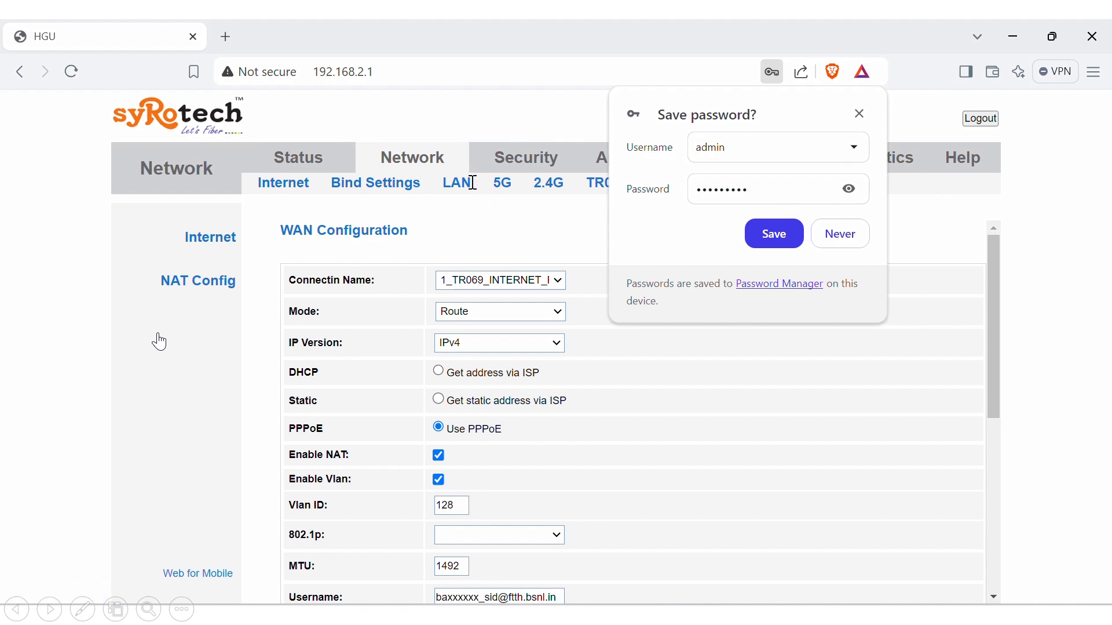
click(461, 184)
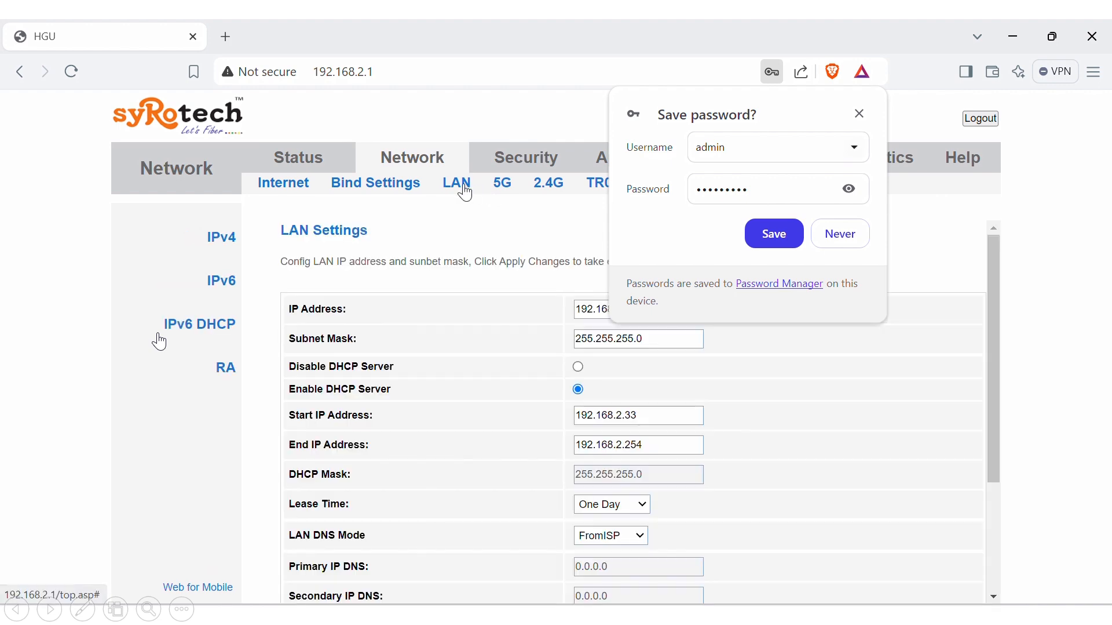
click(839, 240)
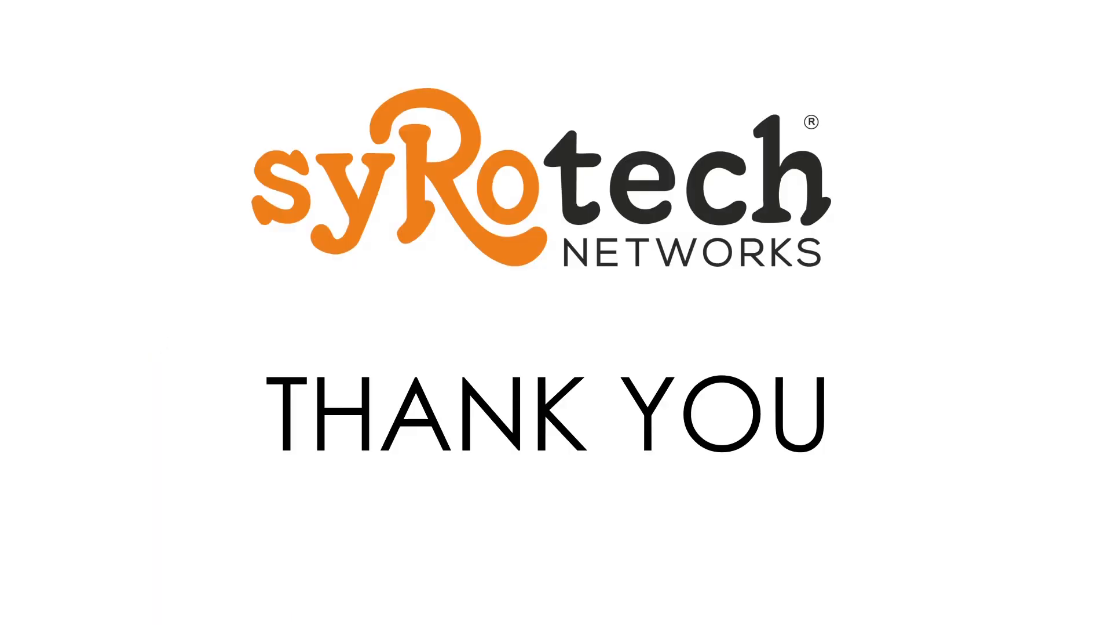
key(Right)
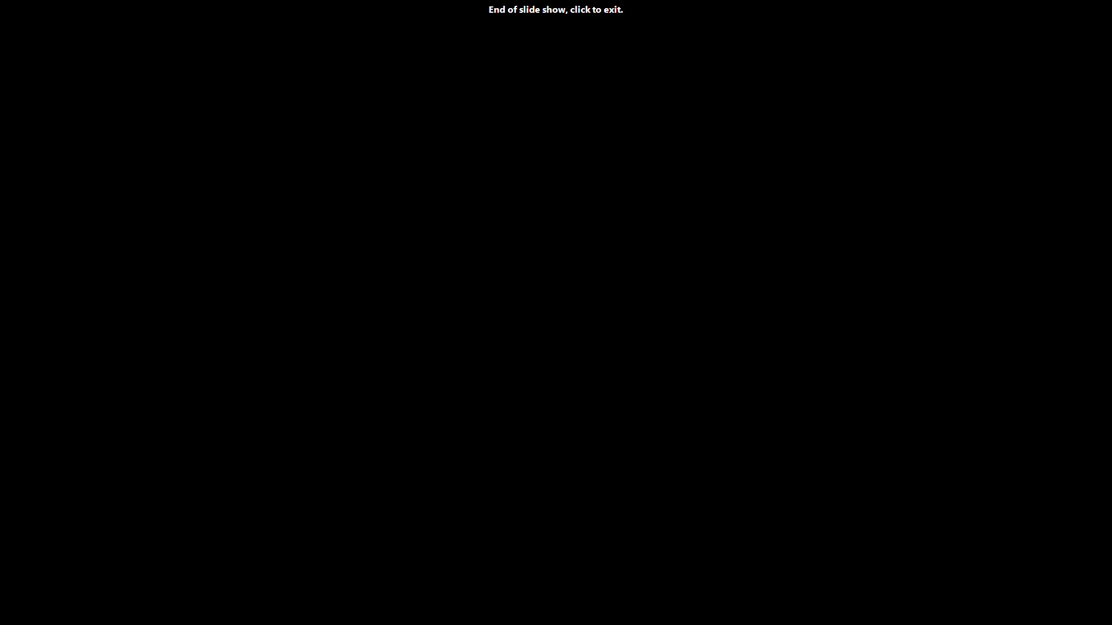